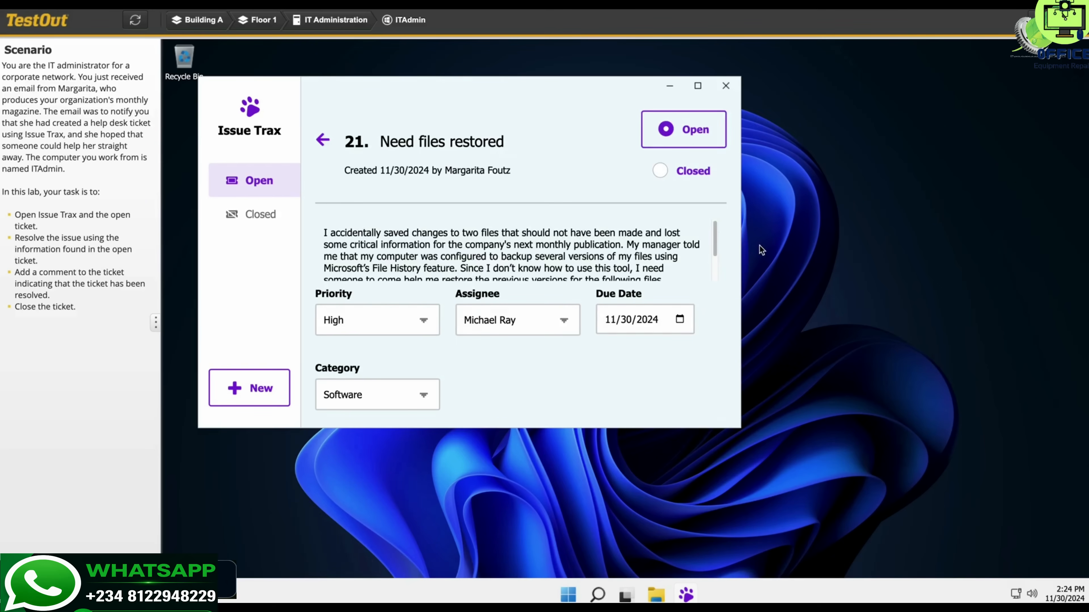
Step: Read ticket 21's full description, then switch to the Marketing6 computer in Marketing Group C on Floor 2
{"action": "left_click_drag", "start_coordinate": [716, 250], "coordinate": [711, 289]}
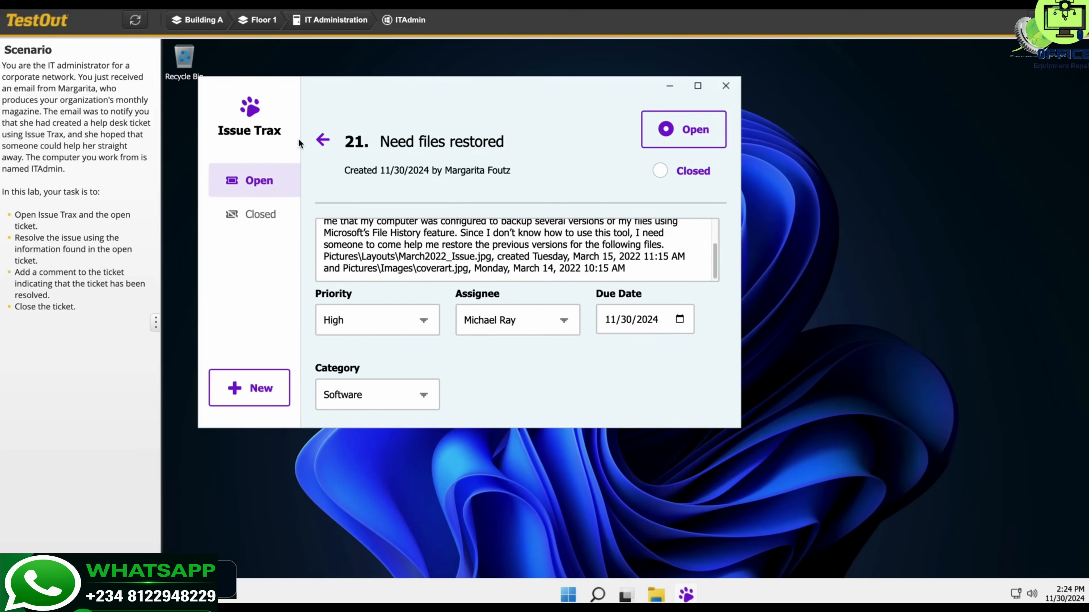
{"action": "left_click", "coordinate": [263, 22]}
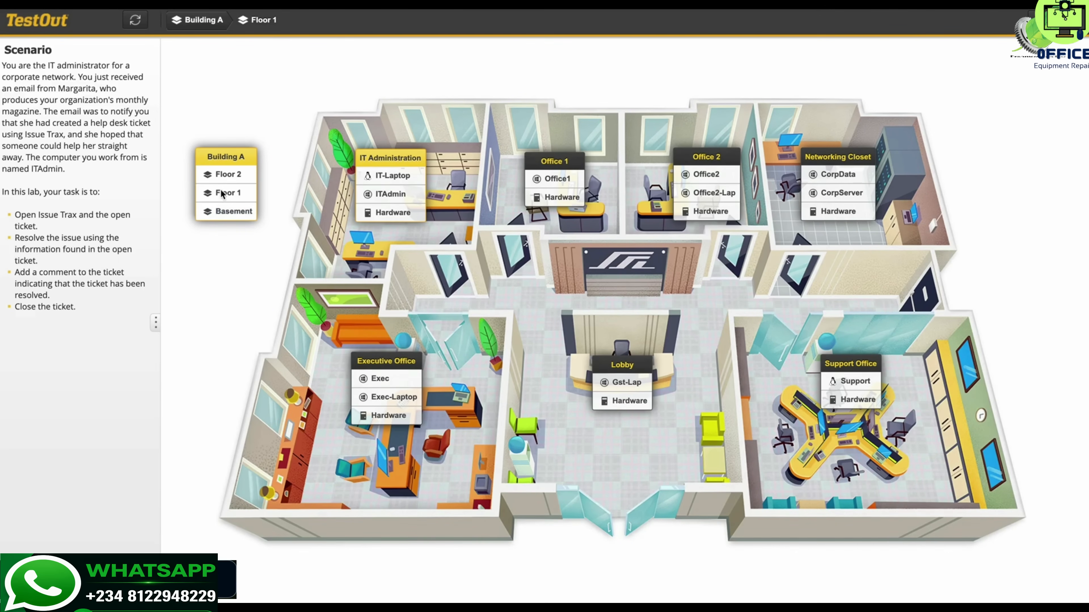
{"action": "left_click", "coordinate": [225, 179]}
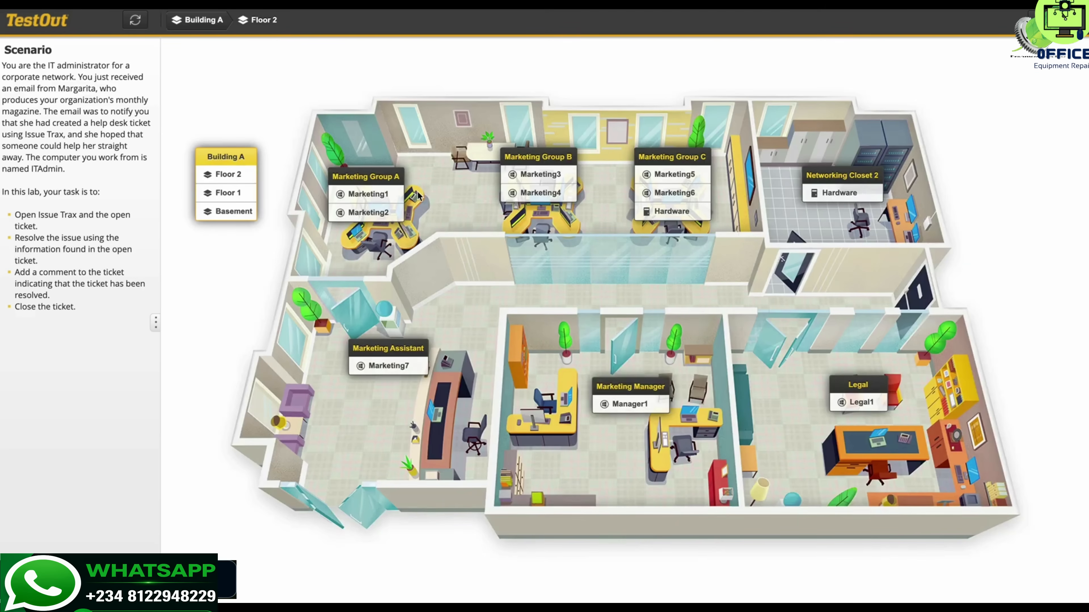
{"action": "left_click", "coordinate": [679, 192]}
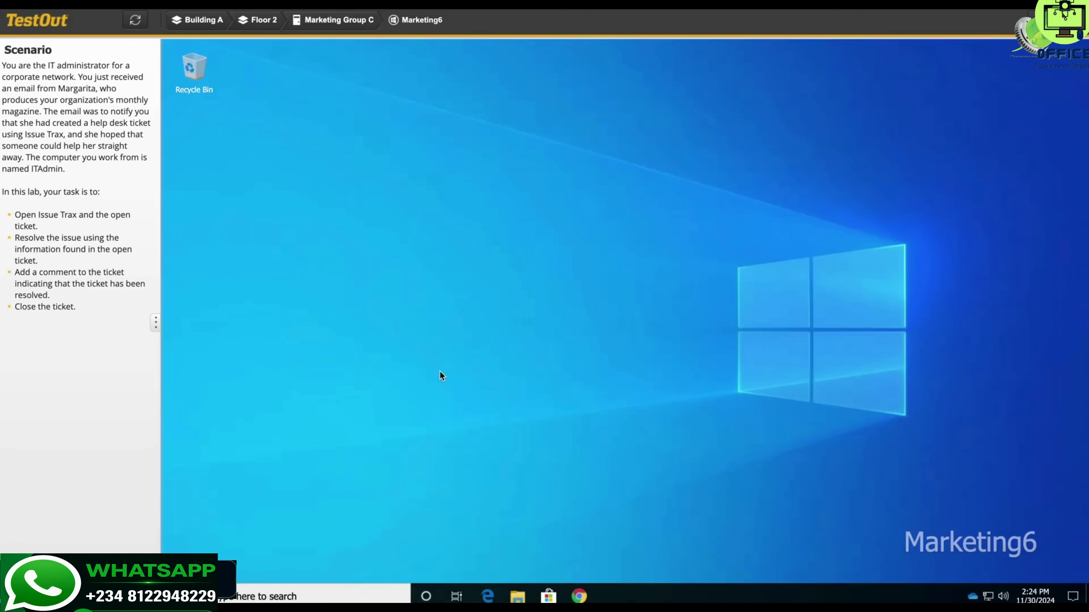
Step: Open the Pictures folder in File Explorer on Marketing6
{"action": "left_click", "coordinate": [518, 595]}
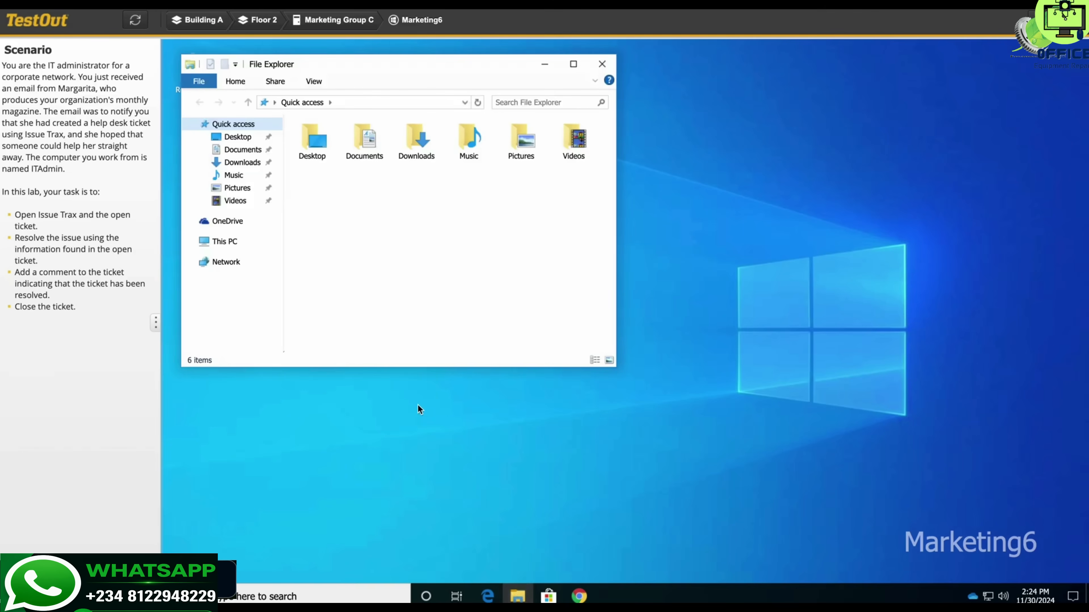
{"action": "left_click", "coordinate": [231, 242]}
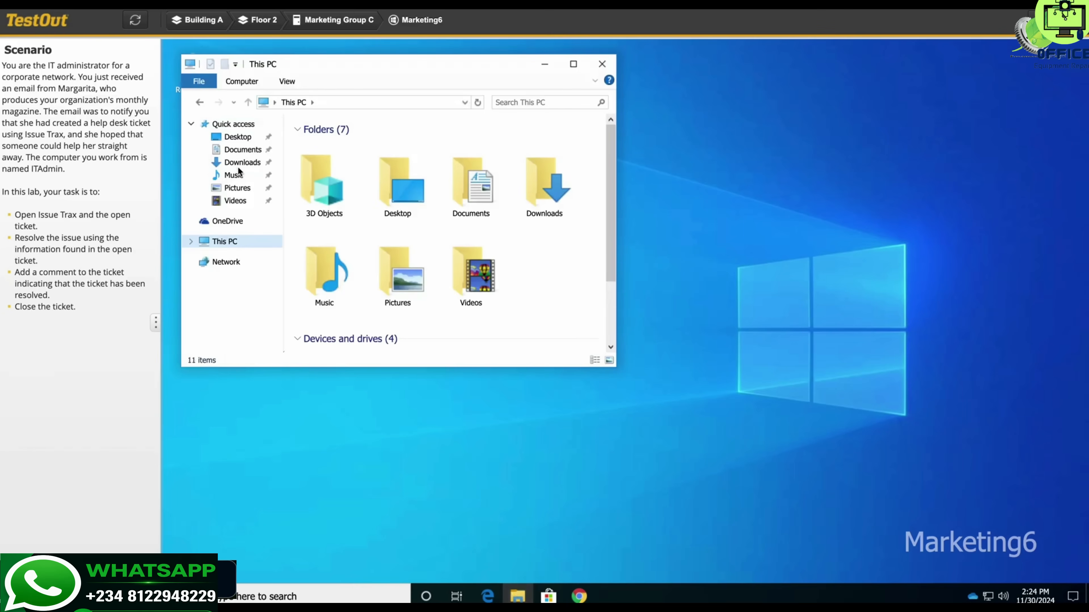
{"action": "left_click", "coordinate": [236, 189]}
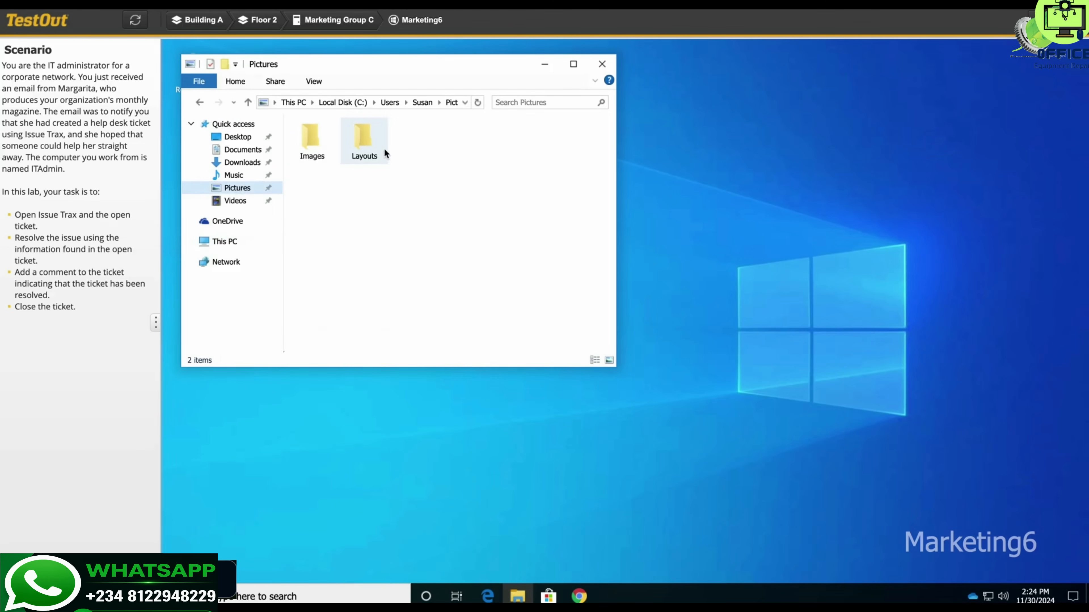
Step: Restore the Layouts folder to its 3/15/2022 11:15 AM previous version, replacing the existing files
{"action": "right_click", "coordinate": [357, 157]}
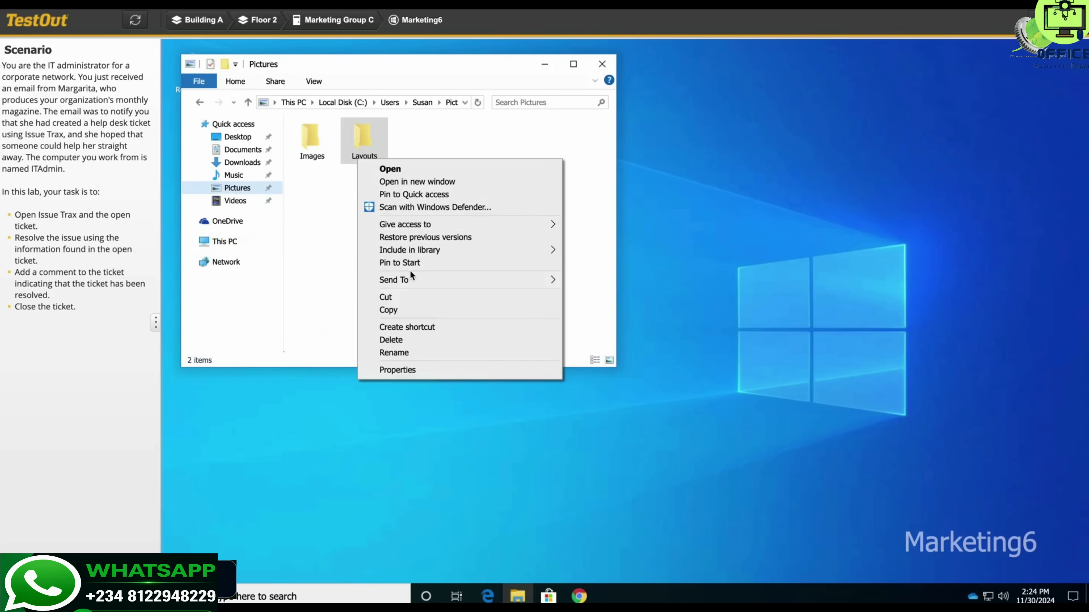
{"action": "left_click", "coordinate": [415, 238]}
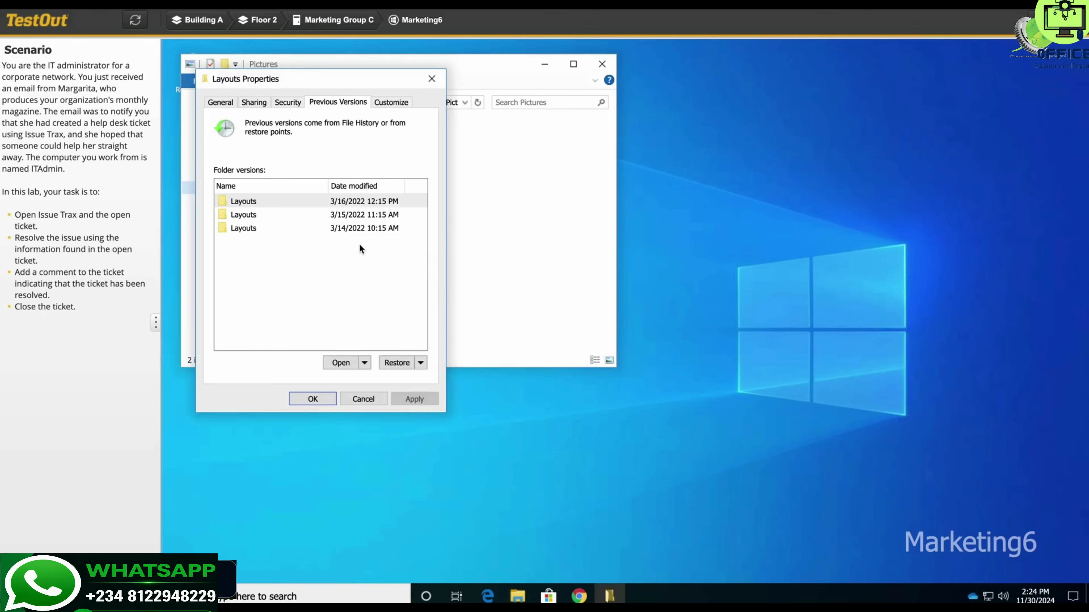
{"action": "left_click", "coordinate": [361, 214]}
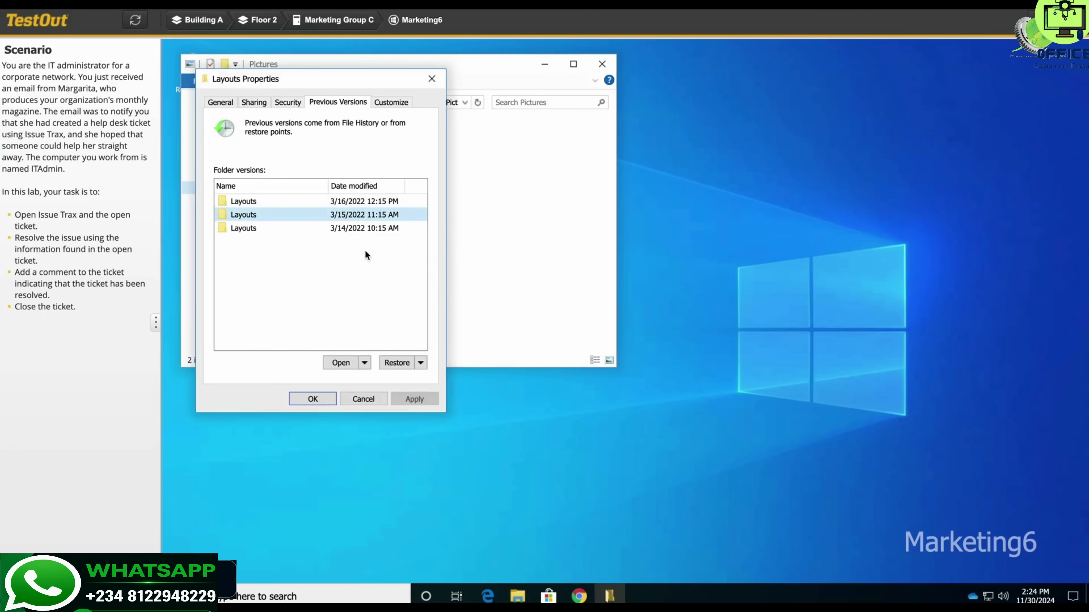
{"action": "left_click", "coordinate": [396, 362]}
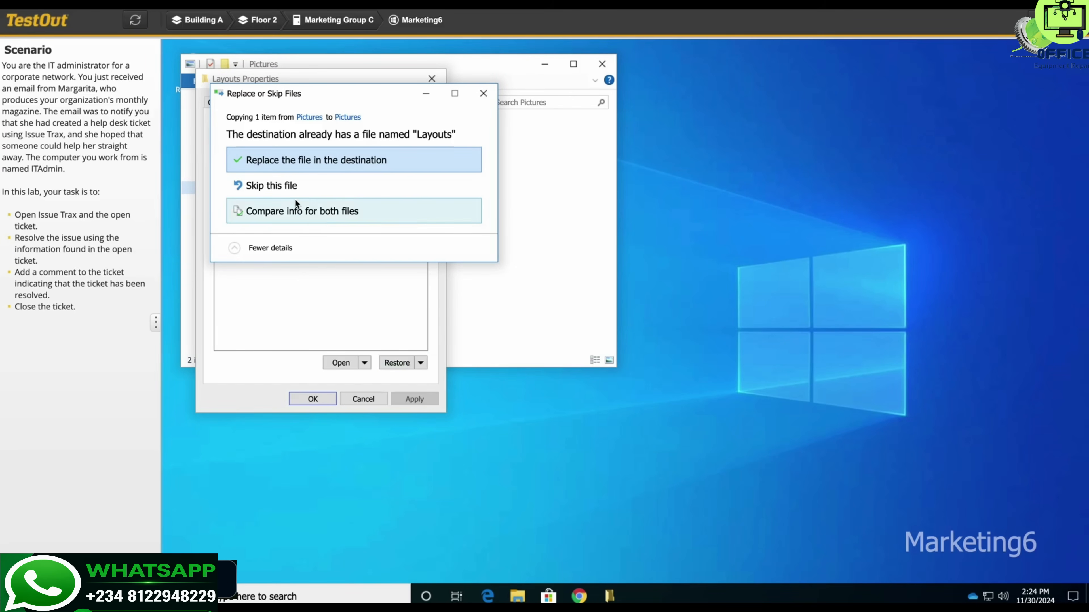
{"action": "left_click", "coordinate": [313, 159]}
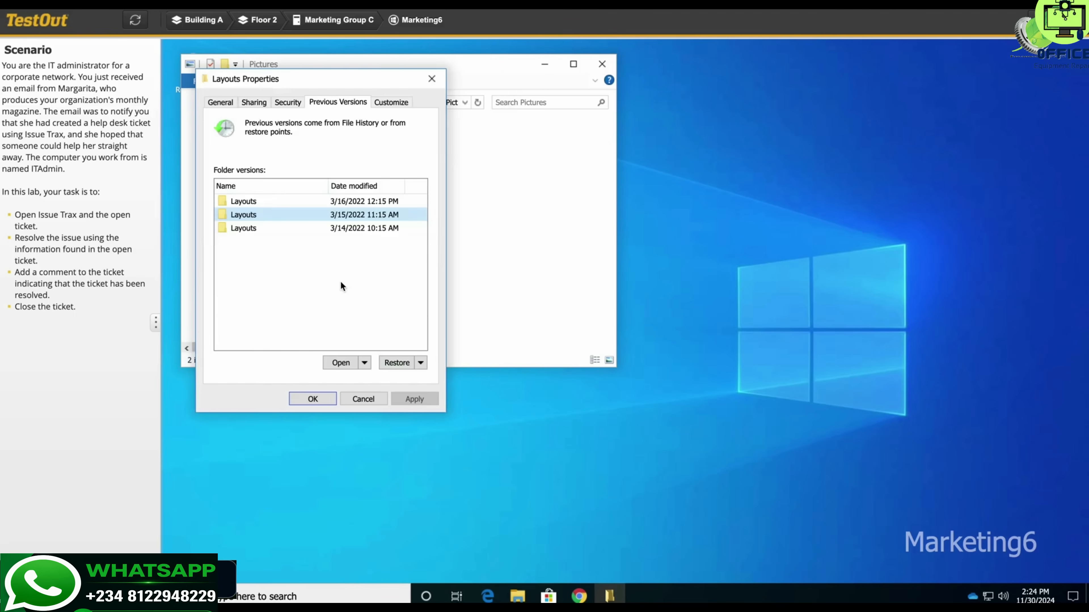
{"action": "left_click", "coordinate": [313, 398]}
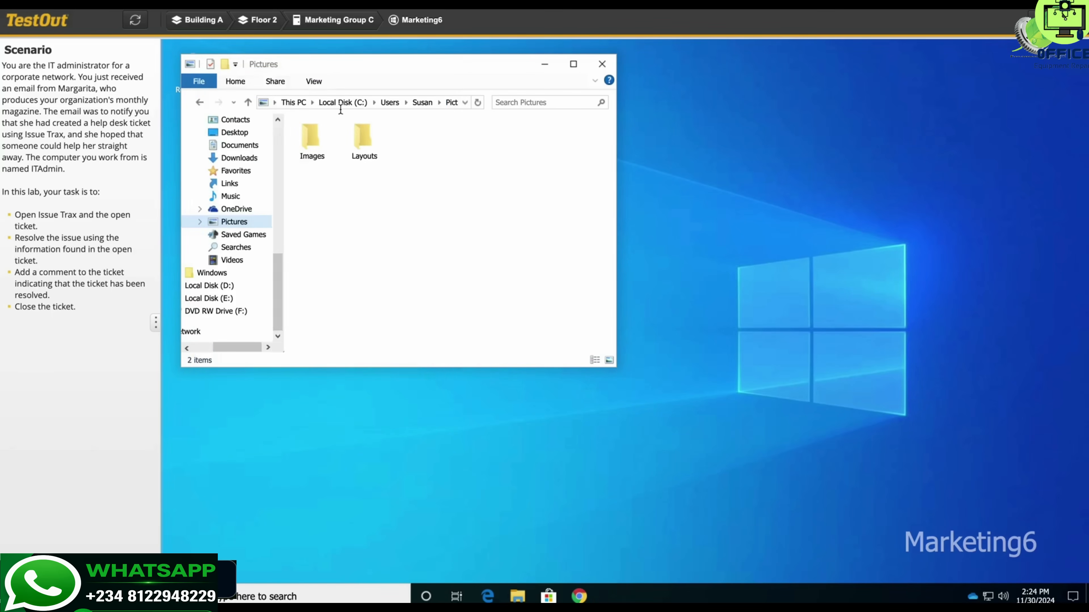
Step: Restore the Images folder to its 3/14/2022 10:15 AM previous version, replacing the existing files
{"action": "right_click", "coordinate": [315, 144]}
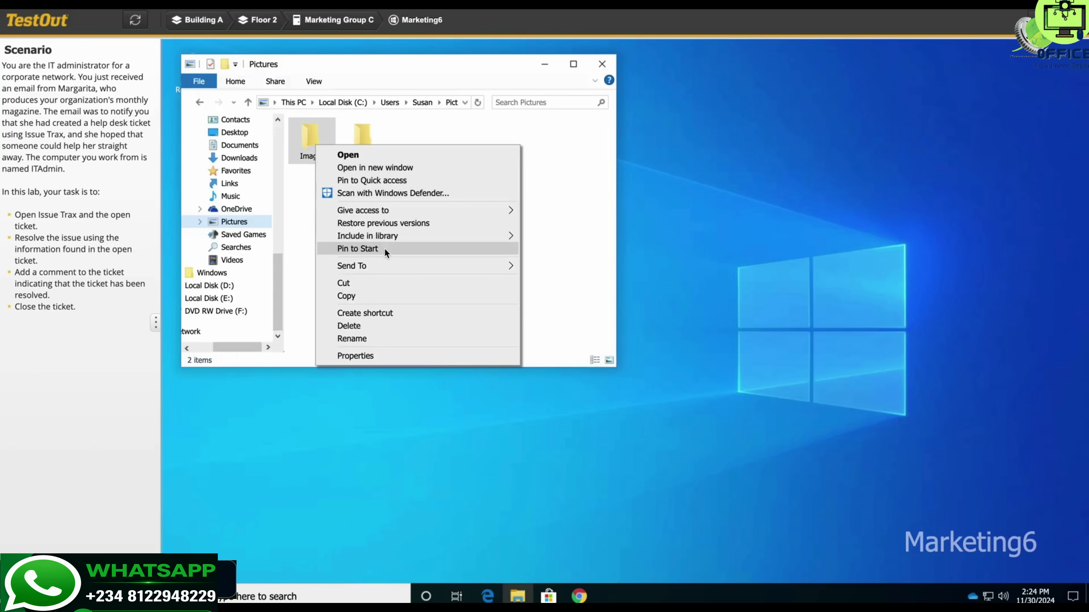
{"action": "left_click", "coordinate": [405, 227]}
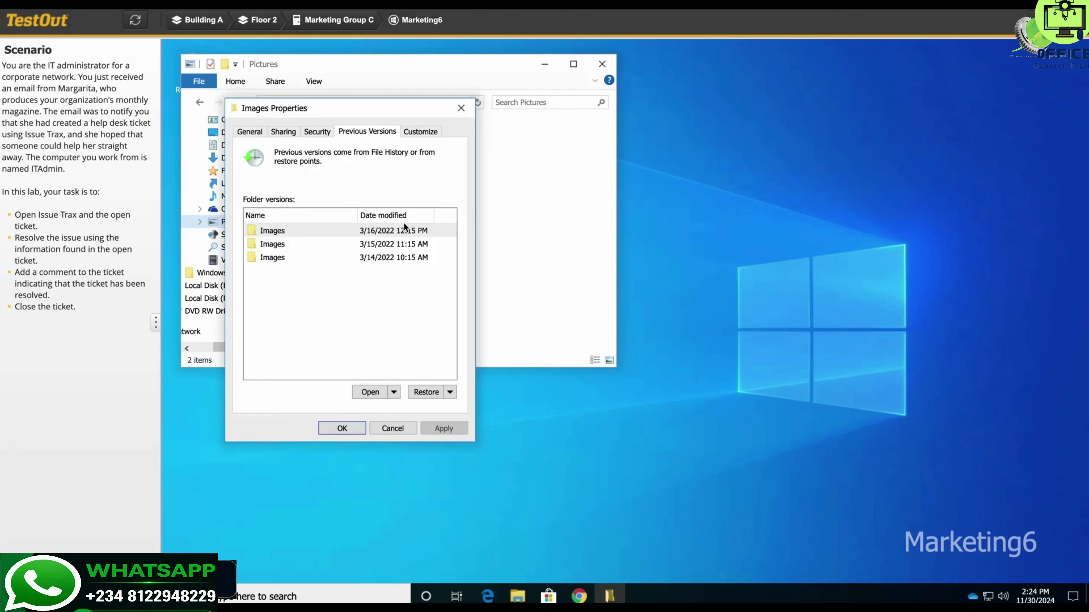
{"action": "left_click", "coordinate": [394, 254]}
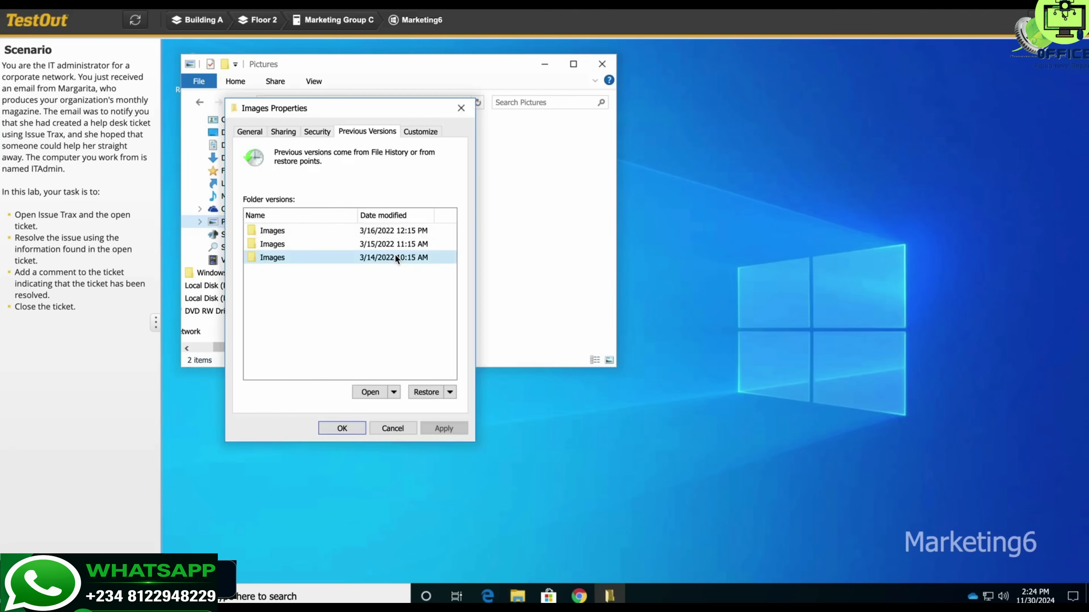
{"action": "left_click", "coordinate": [429, 393]}
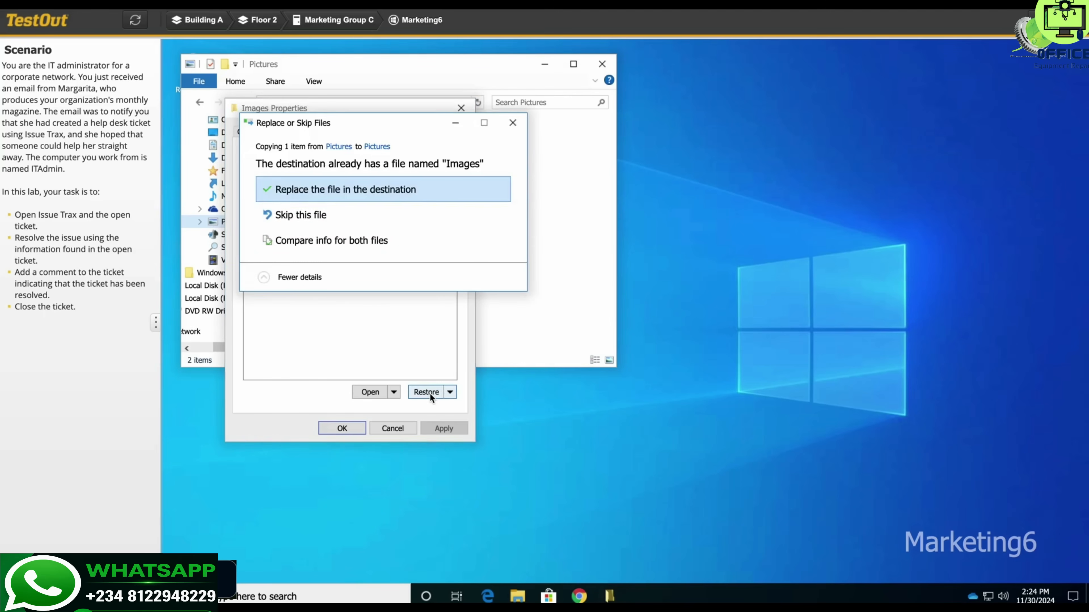
{"action": "left_click", "coordinate": [305, 190]}
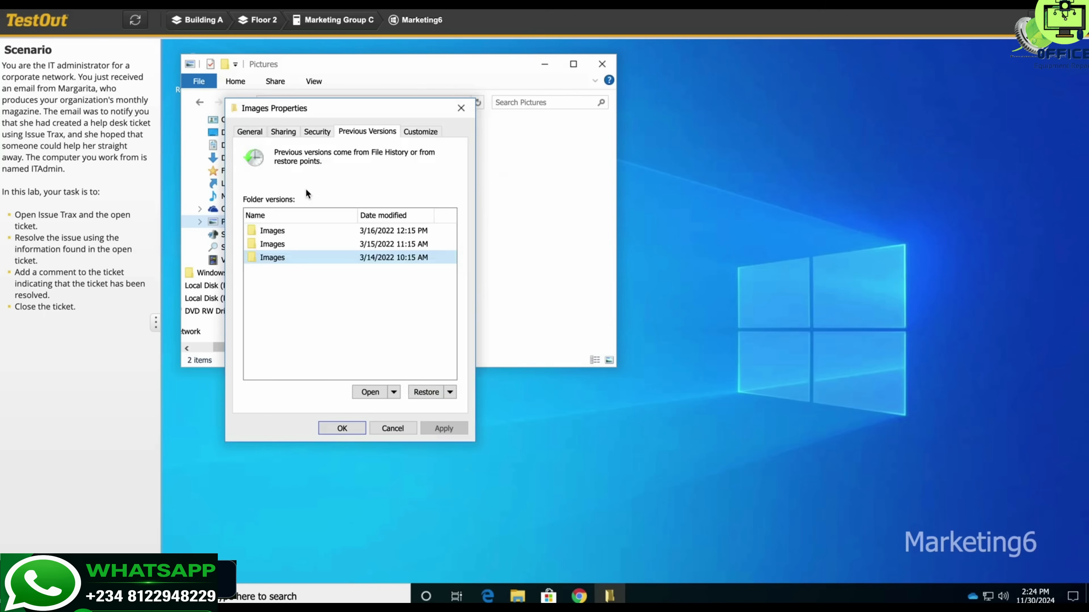
{"action": "left_click", "coordinate": [341, 428]}
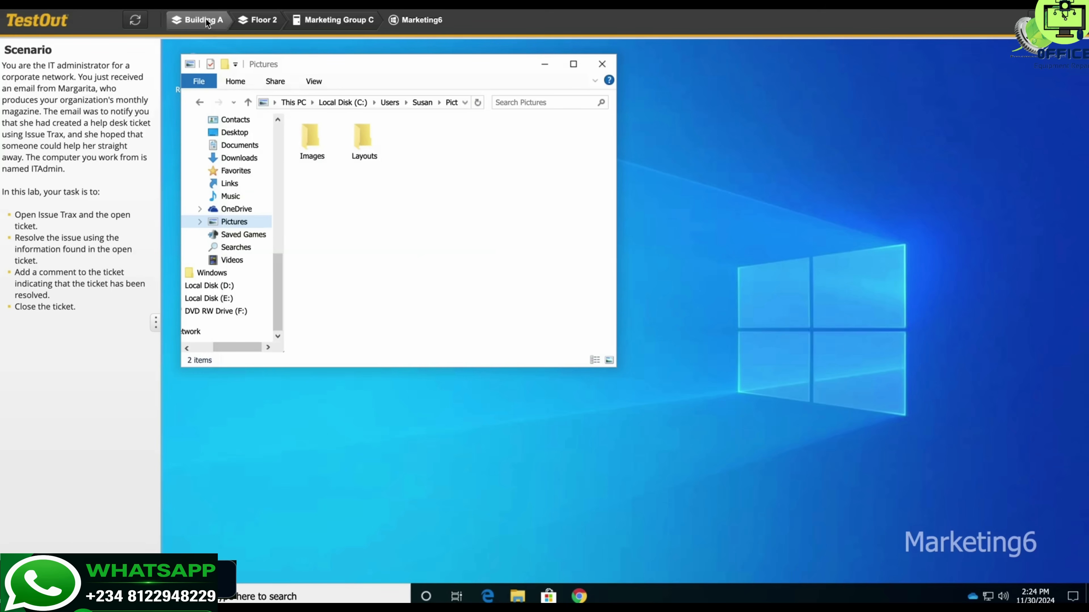
Step: Return to the ITAdmin computer in IT Administration on Floor 1
{"action": "left_click", "coordinate": [267, 22]}
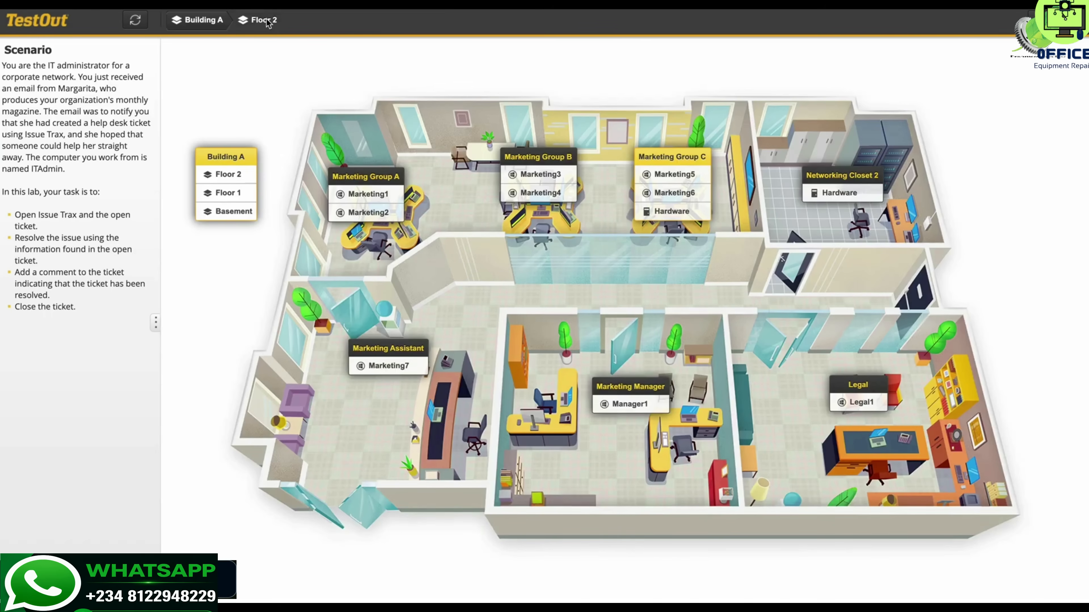
{"action": "left_click", "coordinate": [226, 193]}
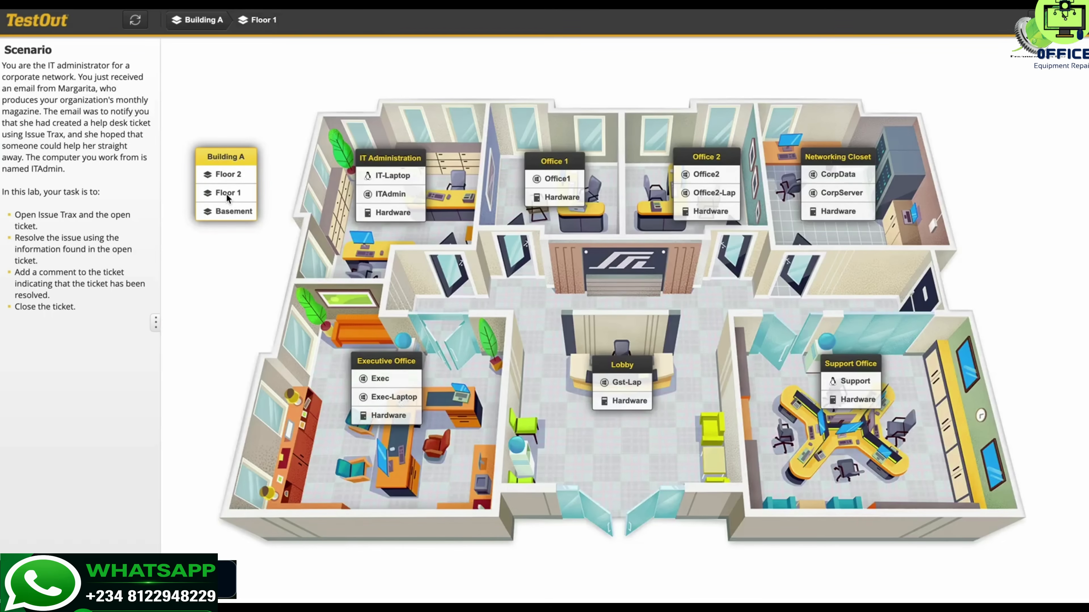
{"action": "left_click", "coordinate": [391, 194]}
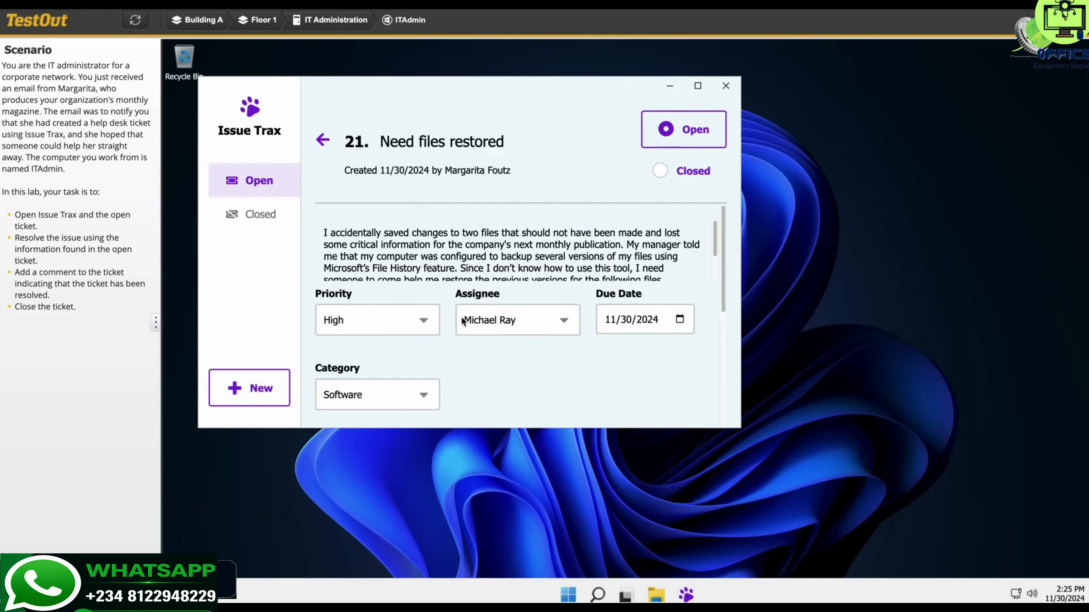
Step: Set the status of ticket 21, "Need files restored", to Closed
{"action": "scroll", "coordinate": [458, 365], "scroll_direction": "down", "scroll_amount": 2}
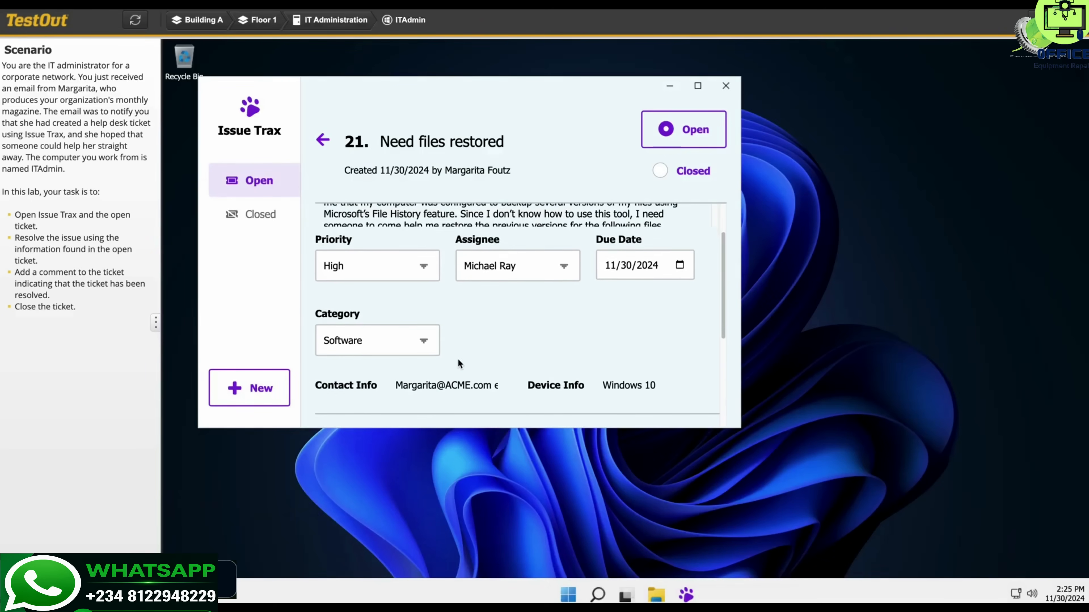
{"action": "scroll", "coordinate": [457, 362], "scroll_direction": "up", "scroll_amount": 1}
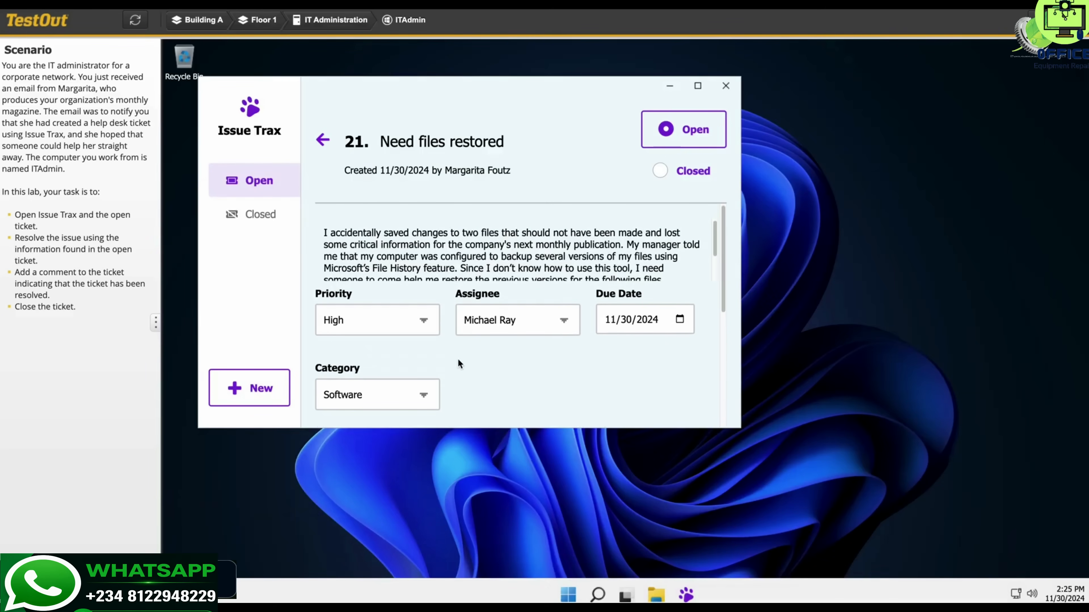
{"action": "scroll", "coordinate": [458, 363], "scroll_direction": "down", "scroll_amount": 3}
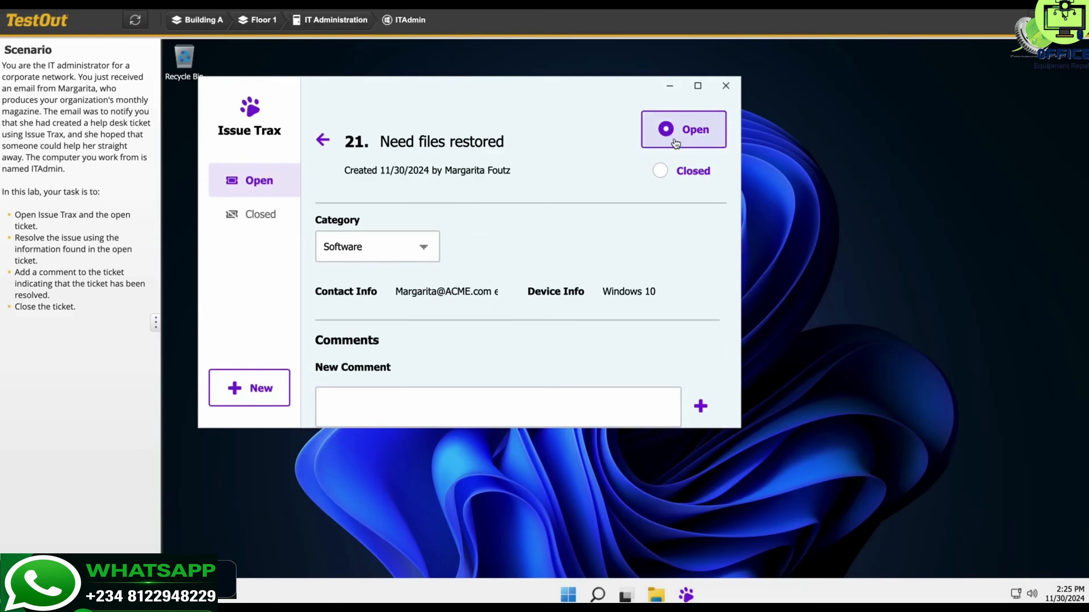
{"action": "left_click", "coordinate": [661, 173]}
Step: Add the comment "Fixed the issues" to ticket 21
{"action": "scroll", "coordinate": [619, 266], "scroll_direction": "down", "scroll_amount": 2}
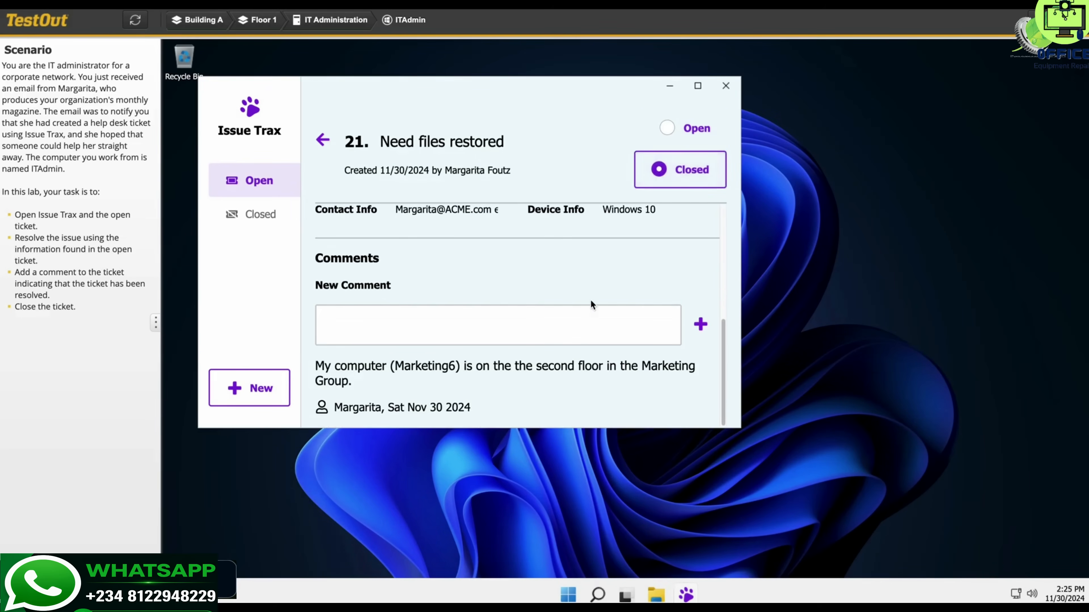
{"action": "left_click", "coordinate": [482, 331]}
{"action": "type", "text": "fi"}
{"action": "key", "text": "BackSpace"}
{"action": "key", "text": "BackSpace"}
{"action": "type", "text": "Fixed the issues"}
{"action": "left_click", "coordinate": [701, 325]}
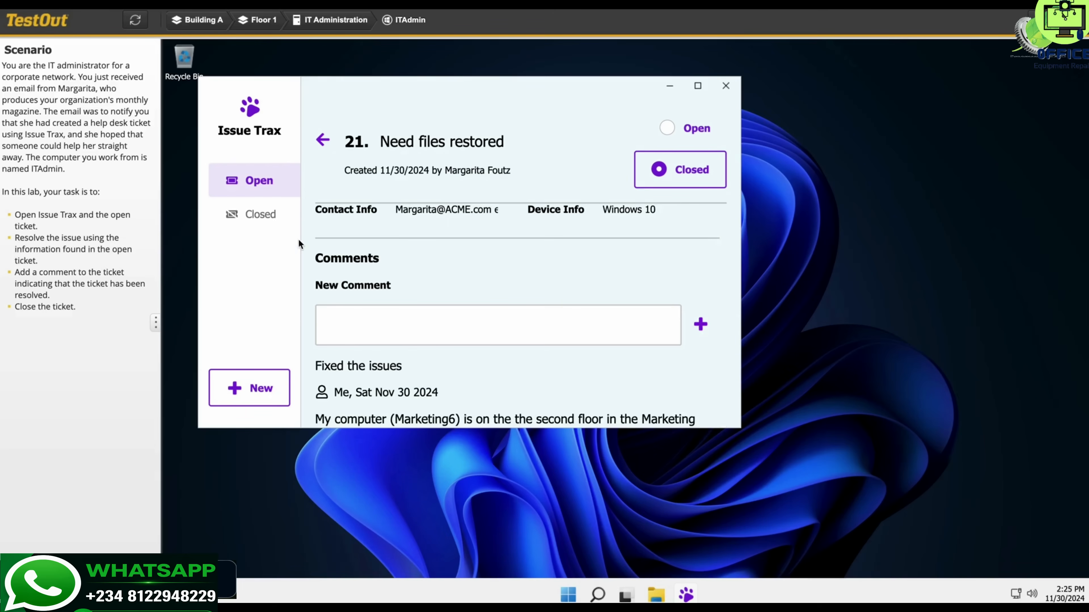
Step: Show the list of closed tickets and submit the lab for scoring
{"action": "left_click", "coordinate": [261, 217]}
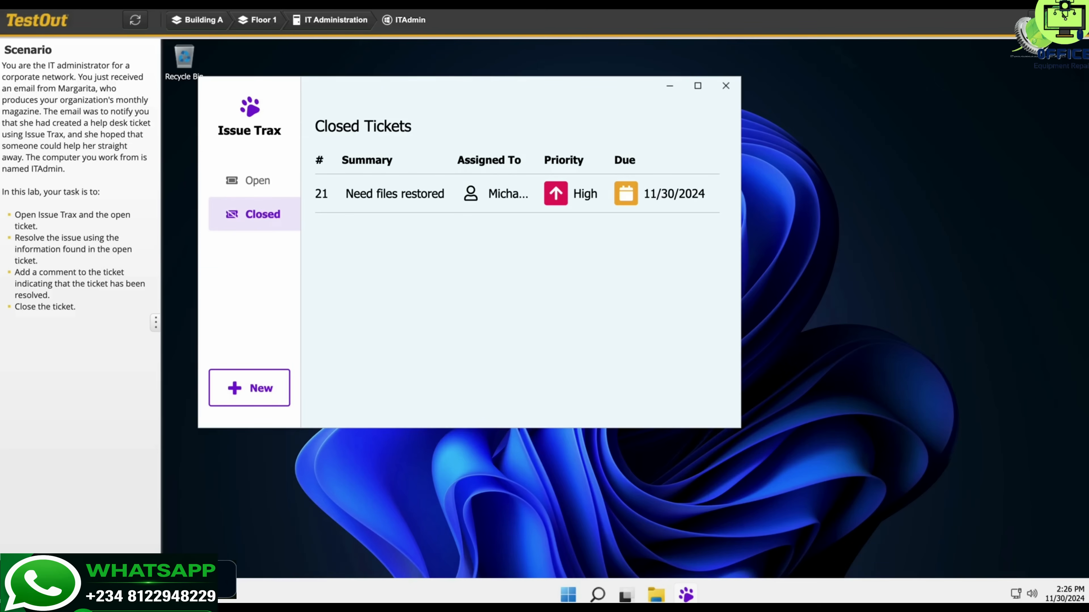
{"action": "left_click", "coordinate": [1056, 20]}
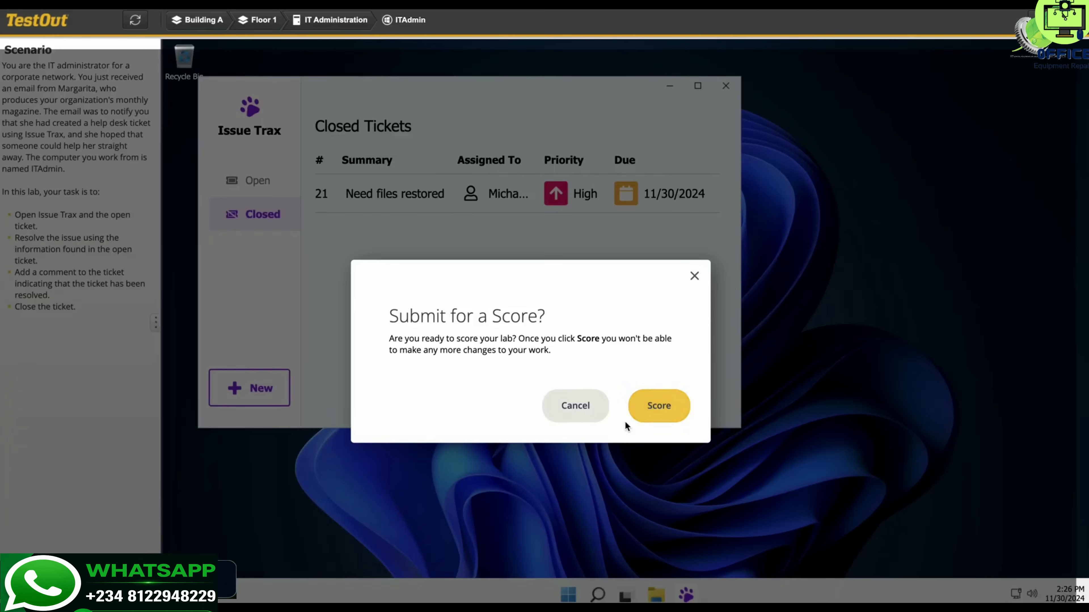
{"action": "left_click", "coordinate": [660, 407]}
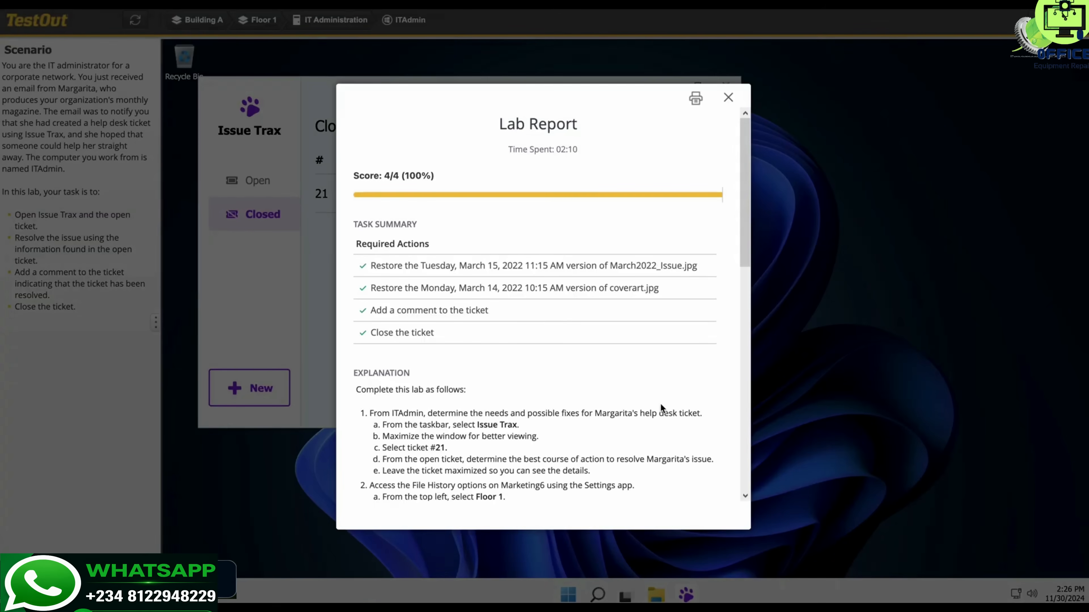